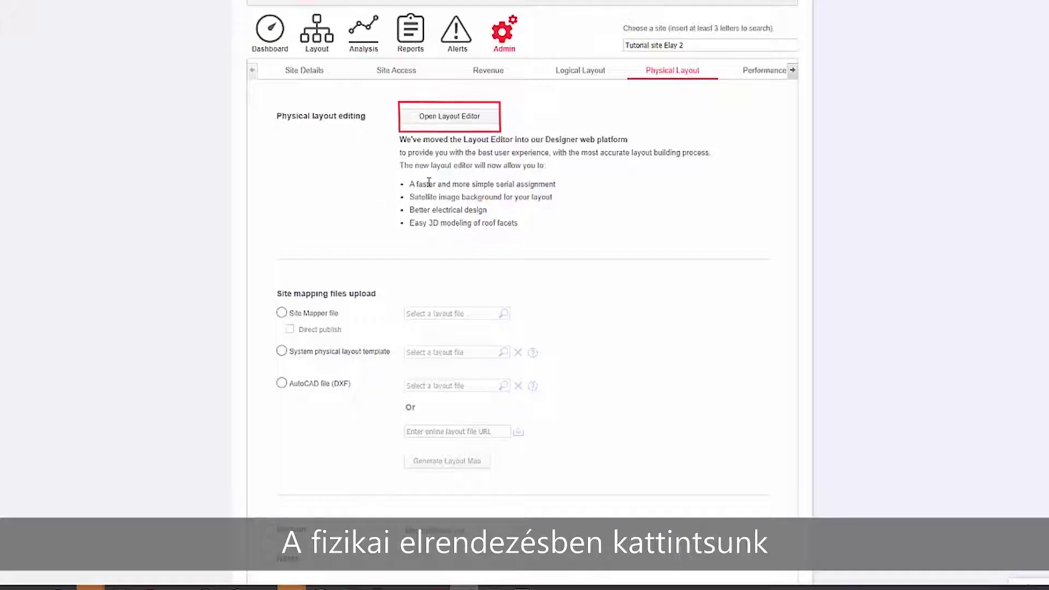
Launch the site's Layout Editor from SolarEdge Monitoring and proceed past the intro dialog
left_click(447, 122)
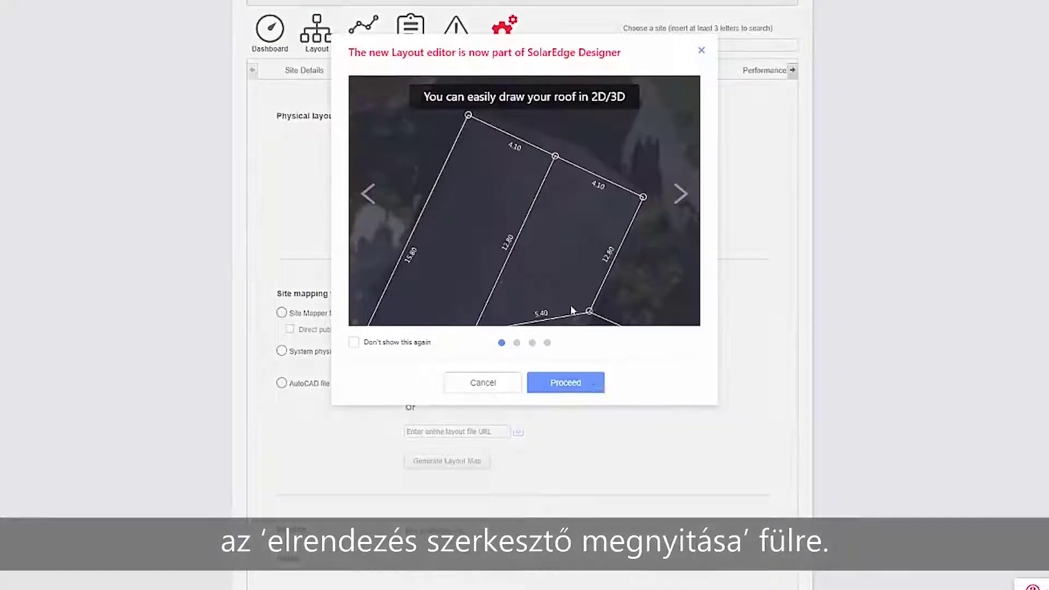
left_click(590, 386)
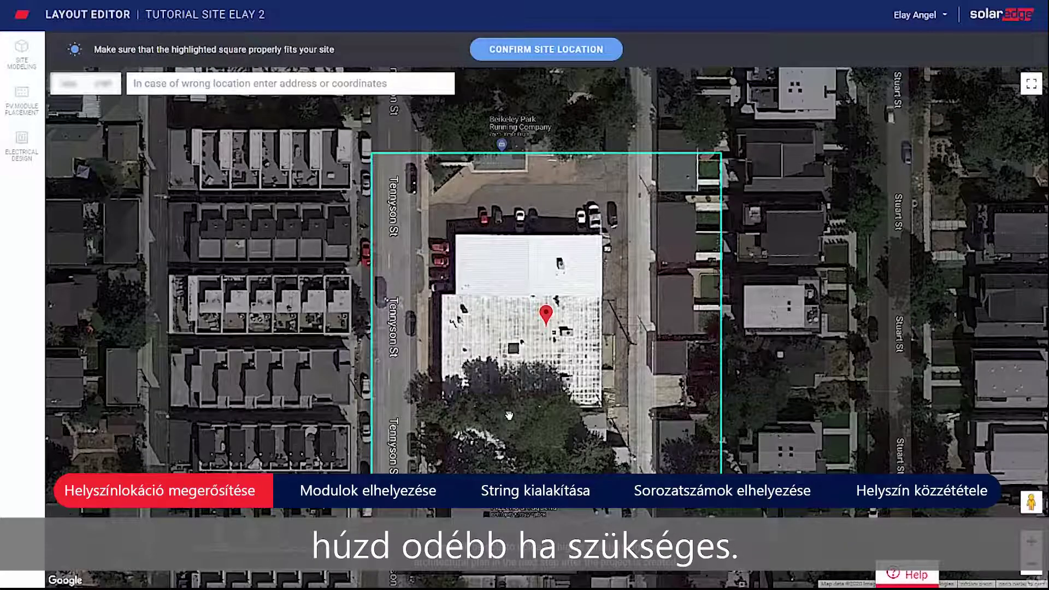
Place the site pin on the white building's roof beside Tennyson St and confirm the location
left_click_drag(547, 318, 525, 260)
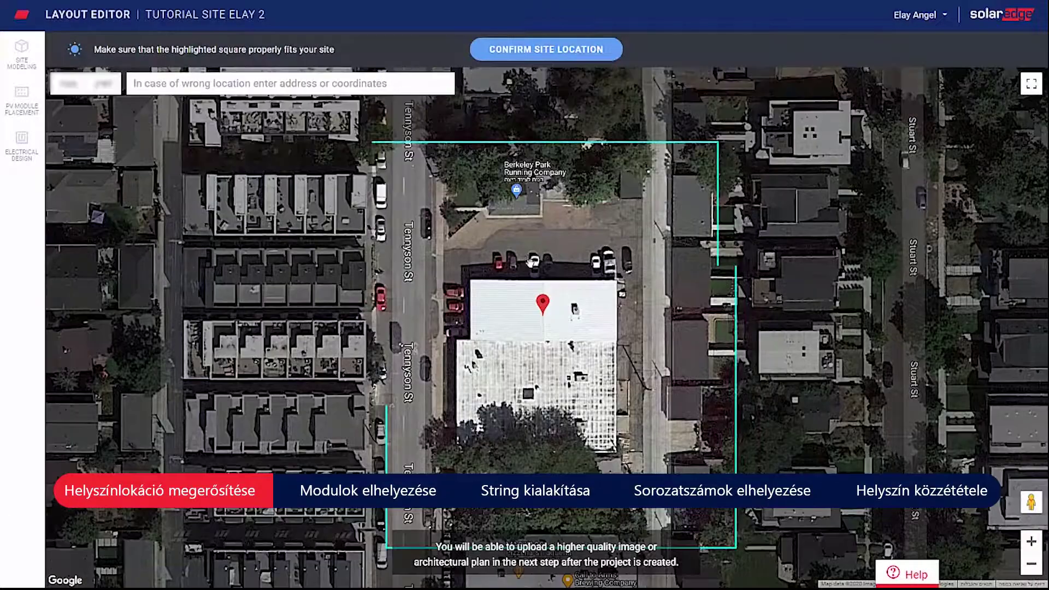
scroll(548, 293, "down", 1)
scroll(549, 294, "up", 1)
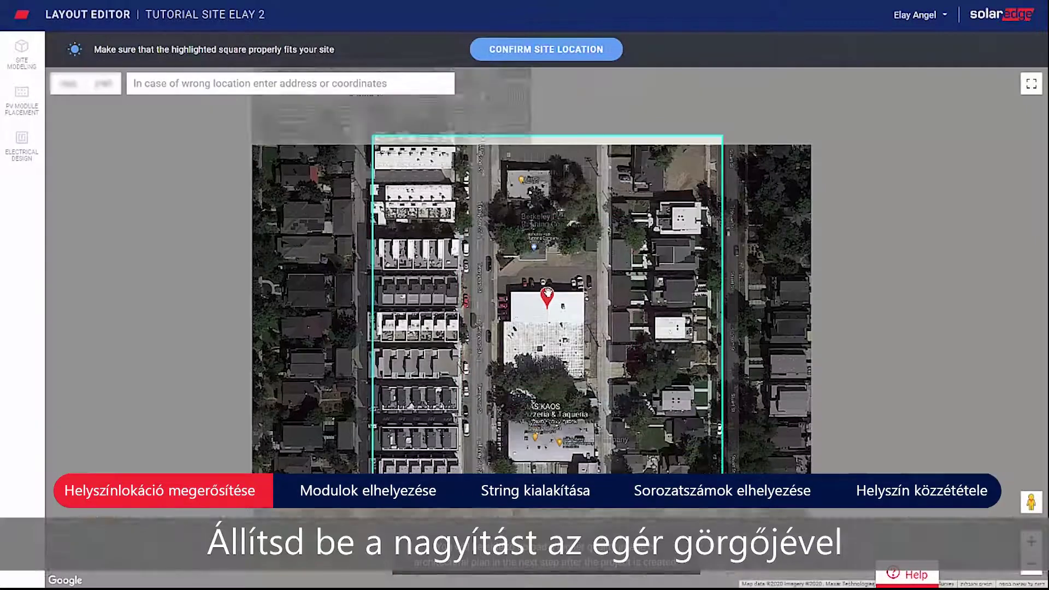
scroll(549, 297, "up", 1)
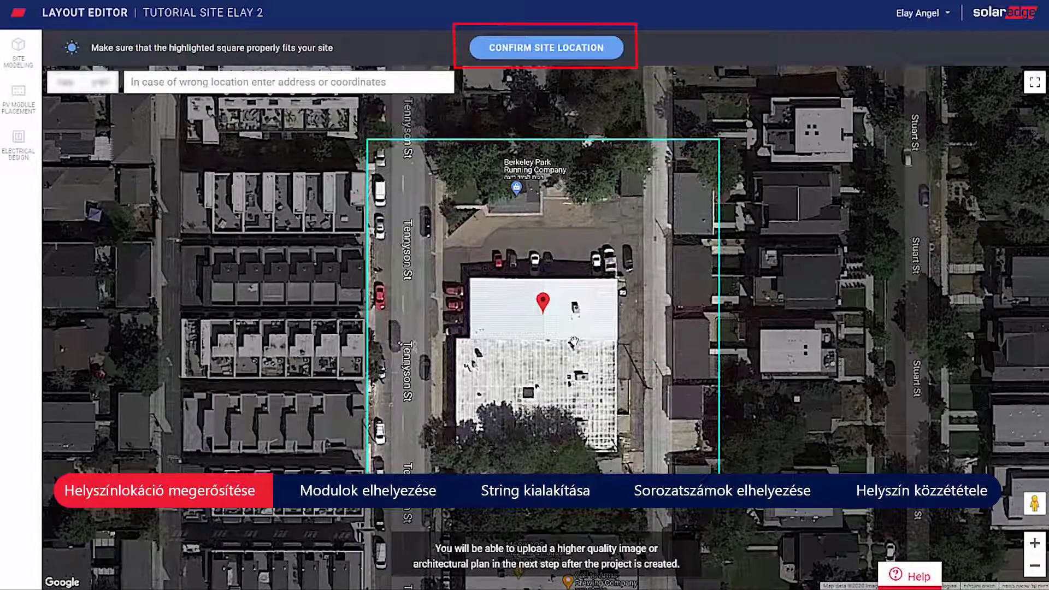
left_click(563, 48)
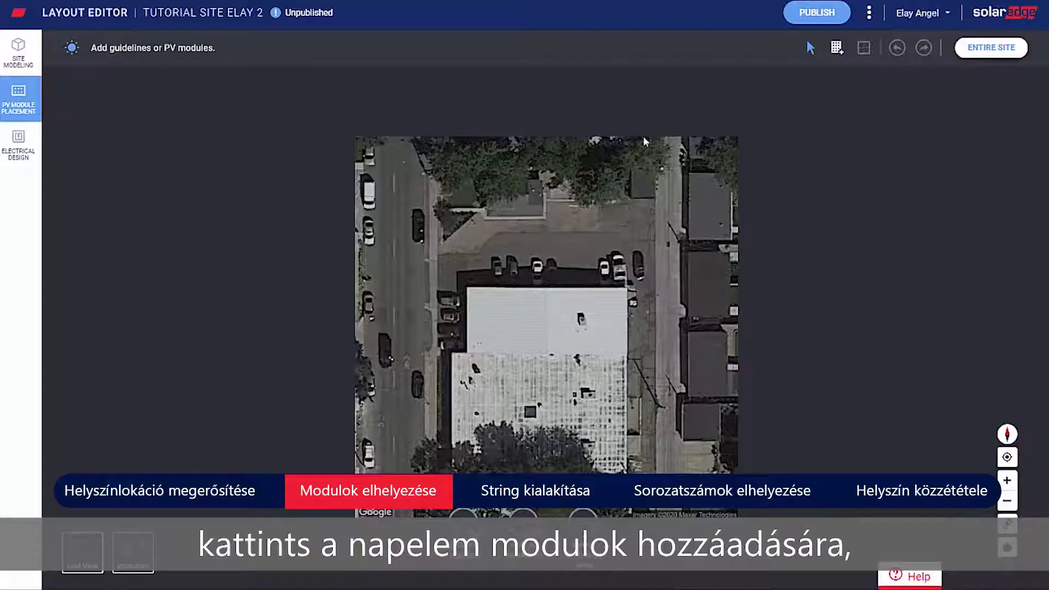
Start PV module placement with LG325N1K-A5 modules on tilted racking, 180° azimuth, 30° tilt
left_click(835, 51)
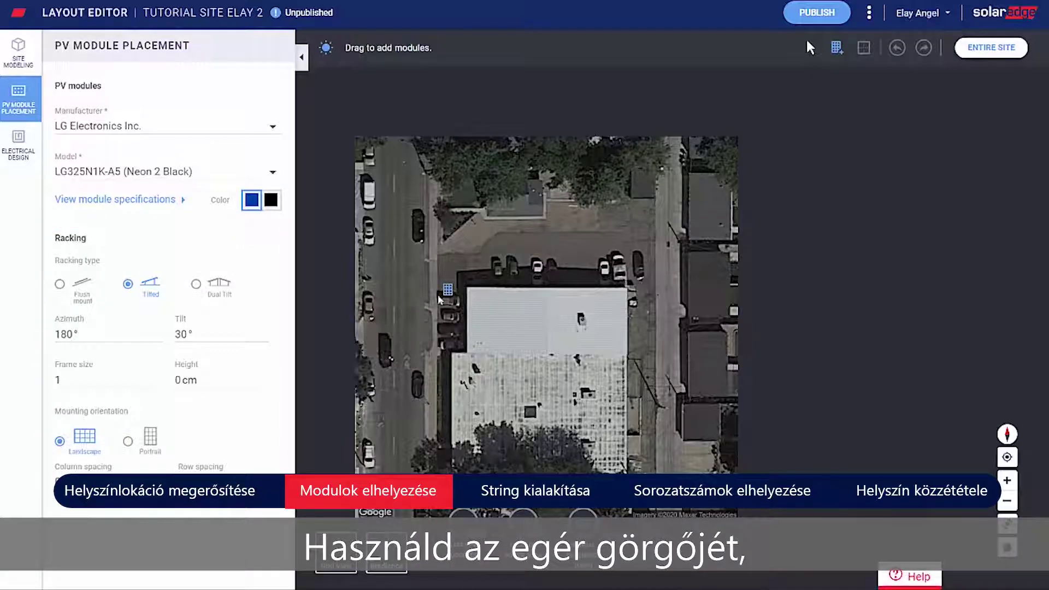
Draw a row of 12 PV modules across the upper part of the building's roof
scroll(439, 299, "up", 3)
scroll(400, 264, "up", 1)
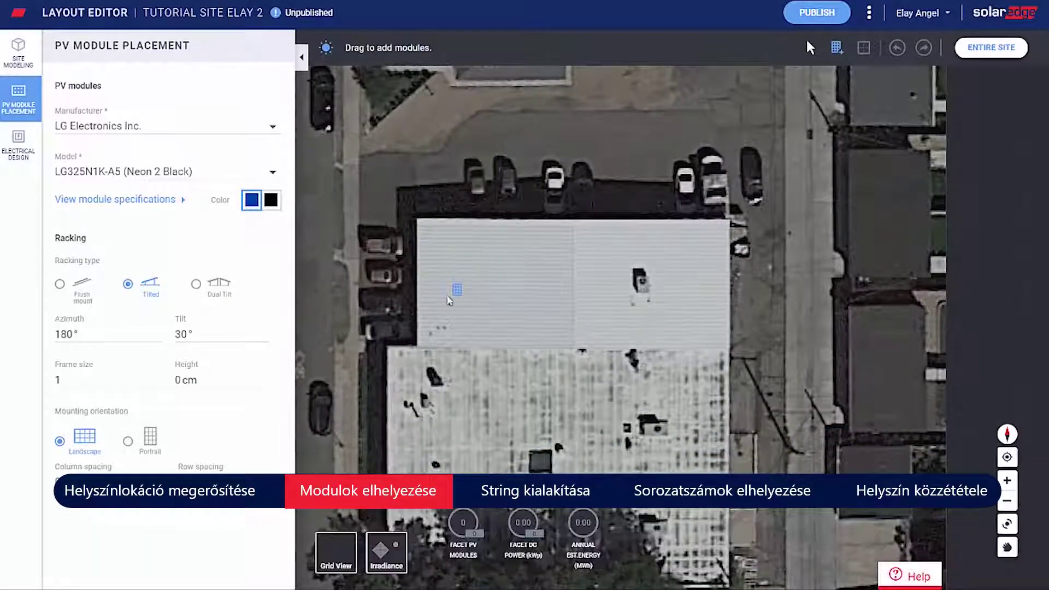
left_click_drag(448, 299, 556, 320)
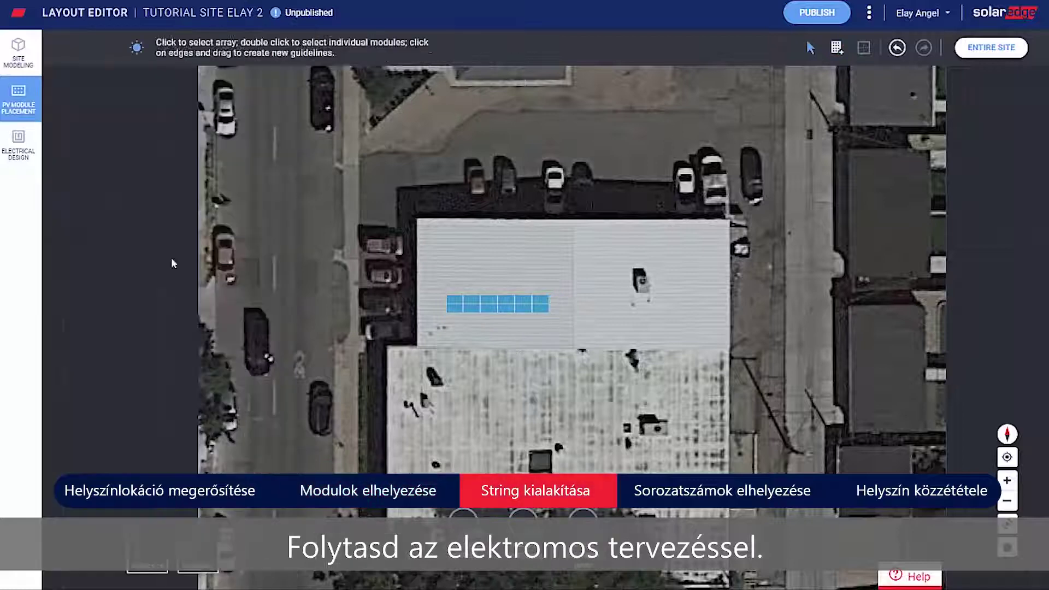
In Electrical Design, string all 12 modules together as string 1–12 on the site's inverter
left_click(25, 159)
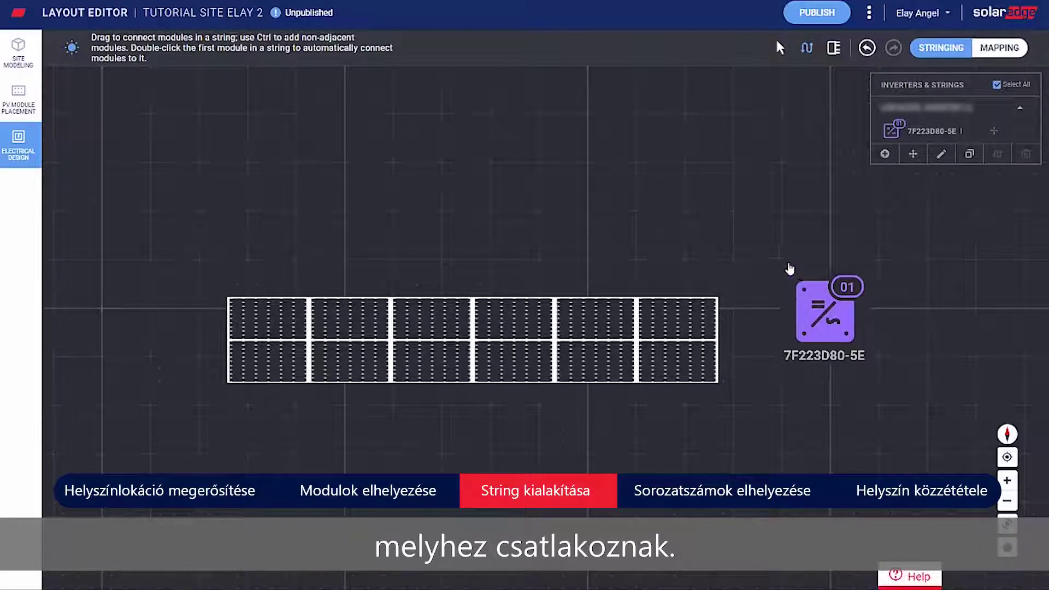
mouse_move(347, 322)
left_mouse_down()
mouse_move(536, 316)
mouse_move(672, 328)
mouse_move(667, 350)
mouse_move(584, 361)
mouse_move(270, 356)
left_mouse_up()
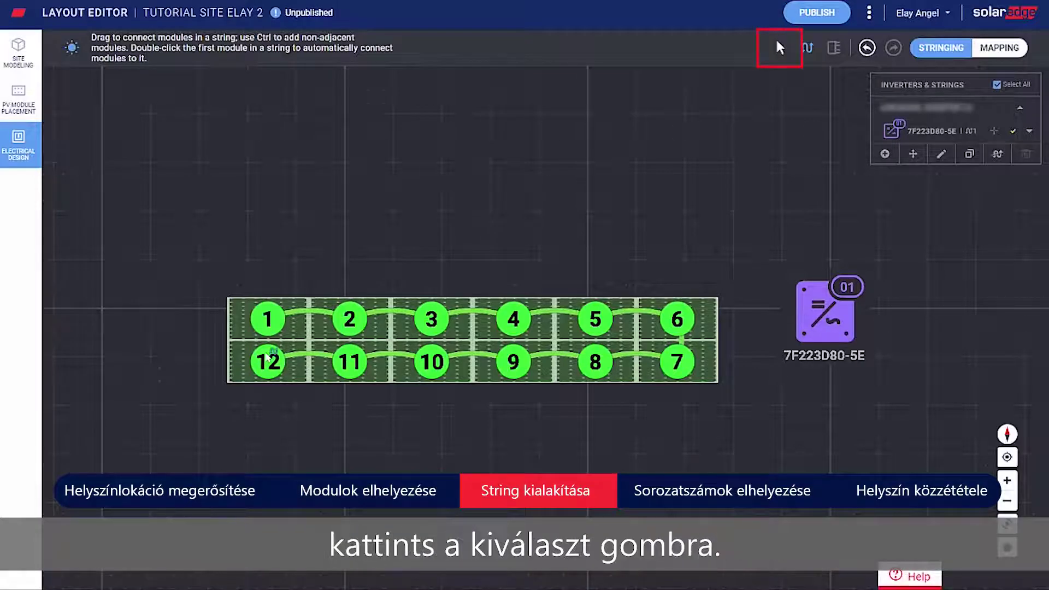
Move inverter 7F223D80-5E from beside the module array to just above it
left_click(779, 48)
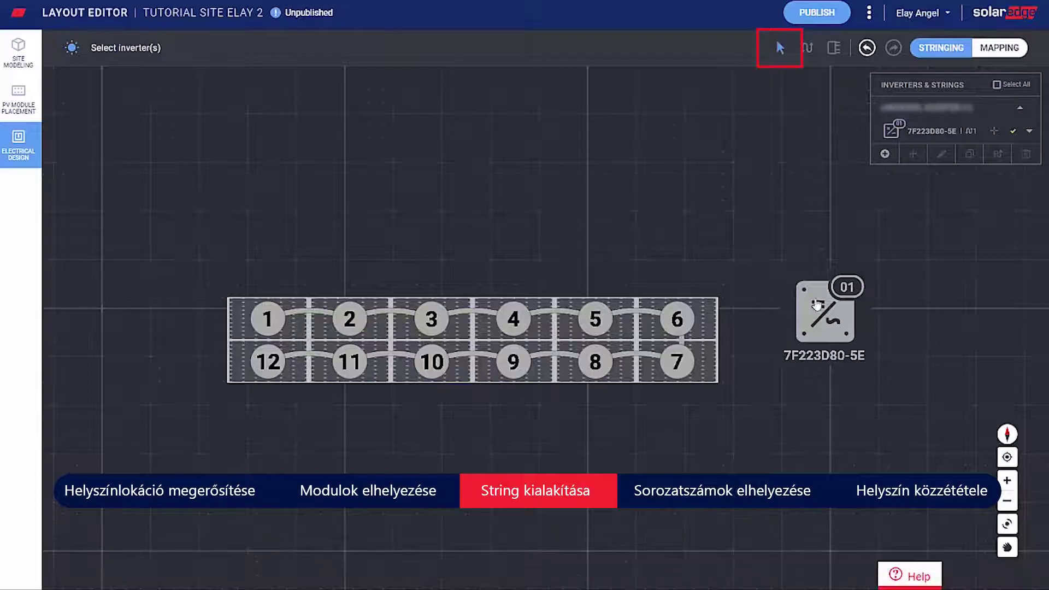
left_click_drag(583, 221, 449, 209)
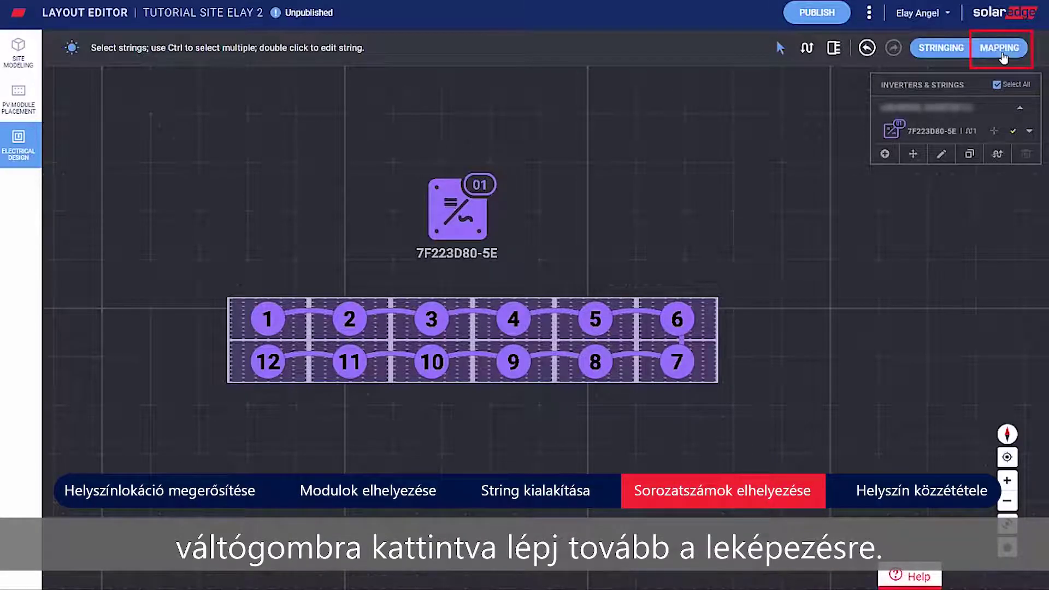
left_click(1003, 55)
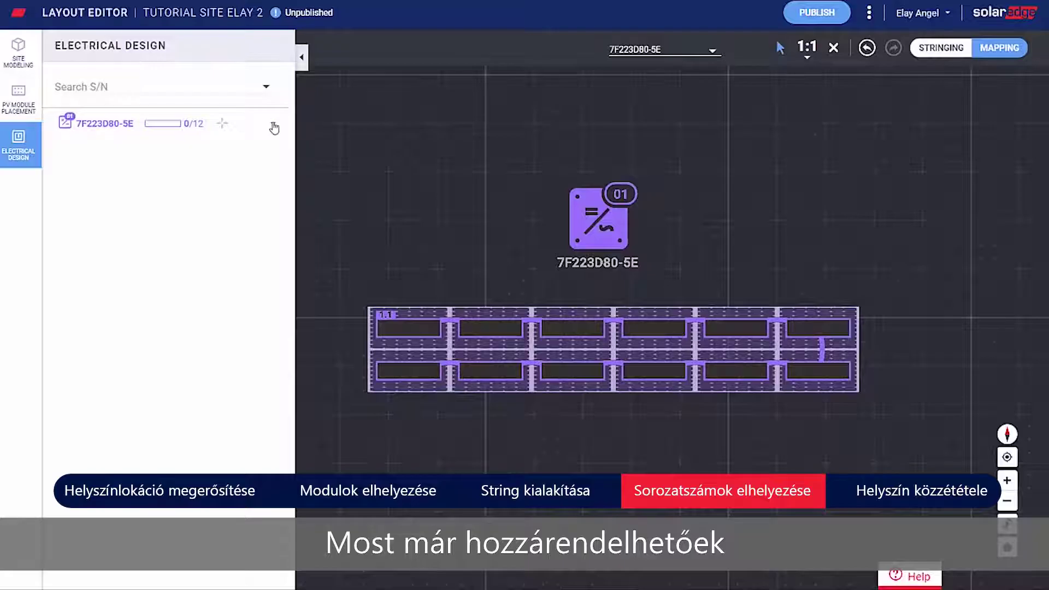
left_click(273, 123)
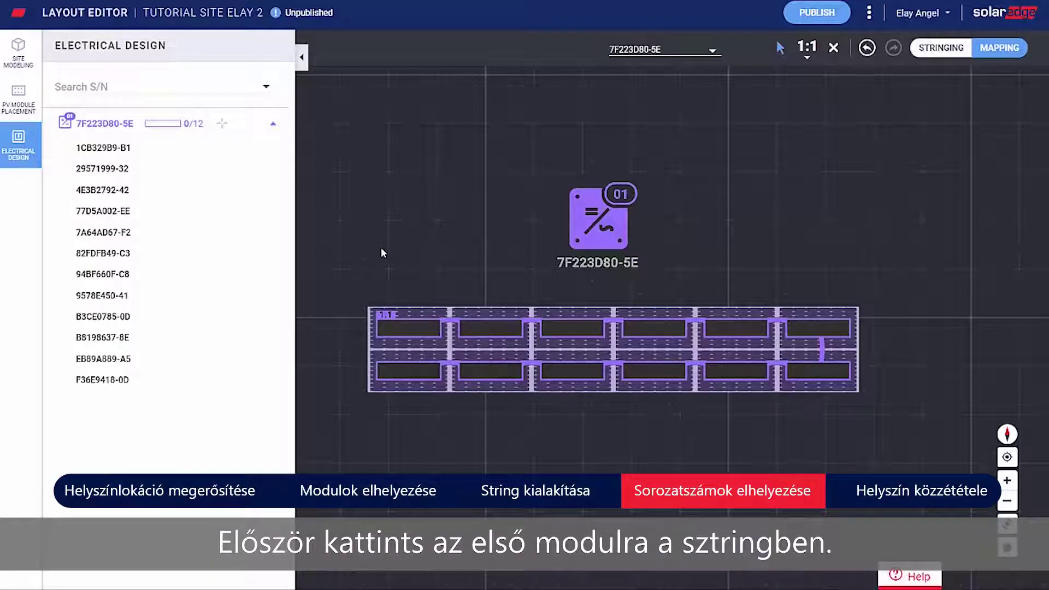
left_click(419, 330)
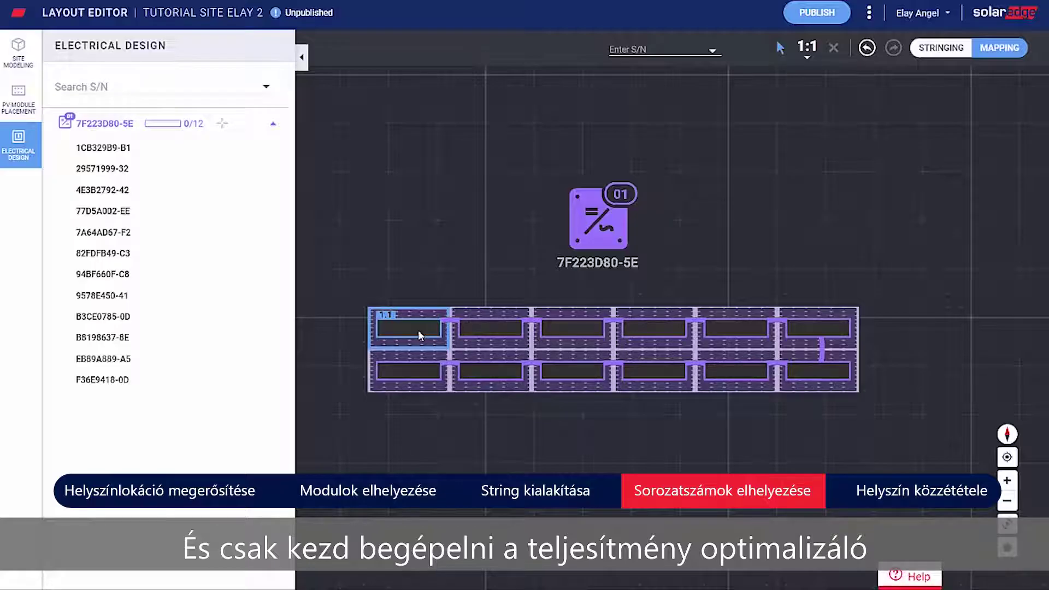
type("B1")
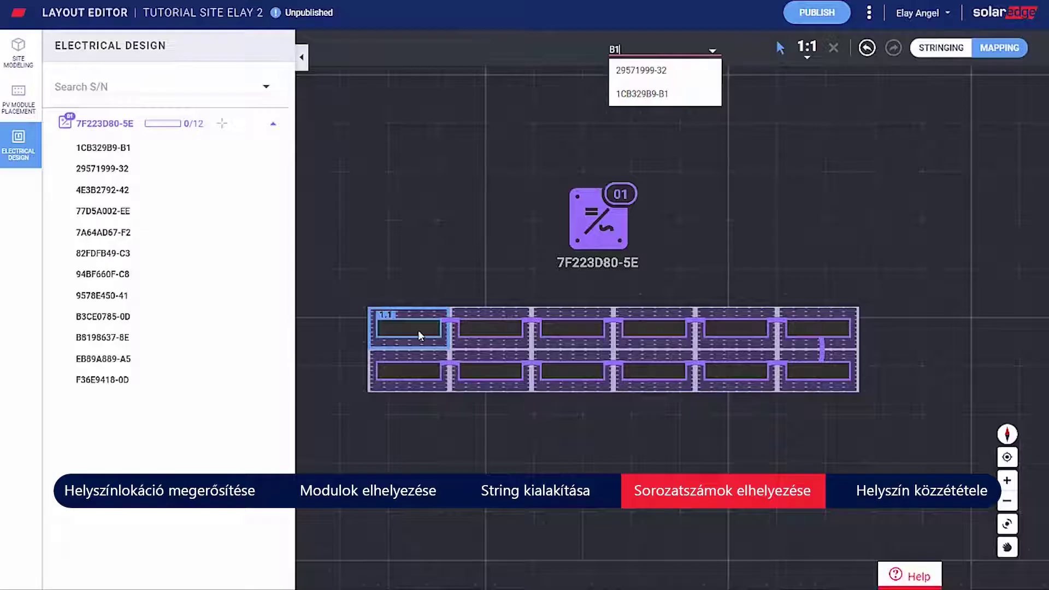
key("Down")
key("Down")
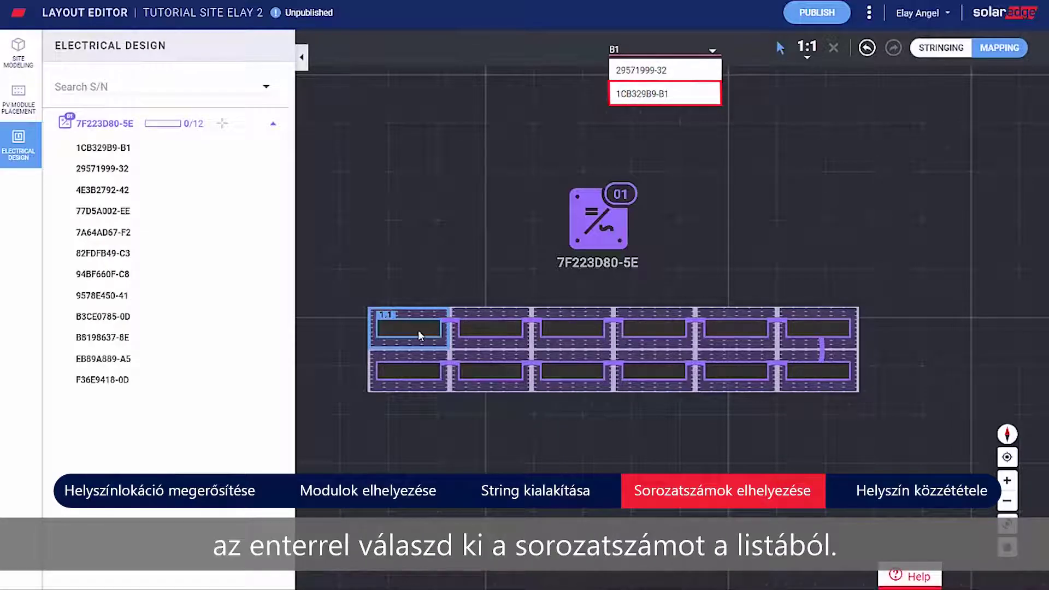
key("Return")
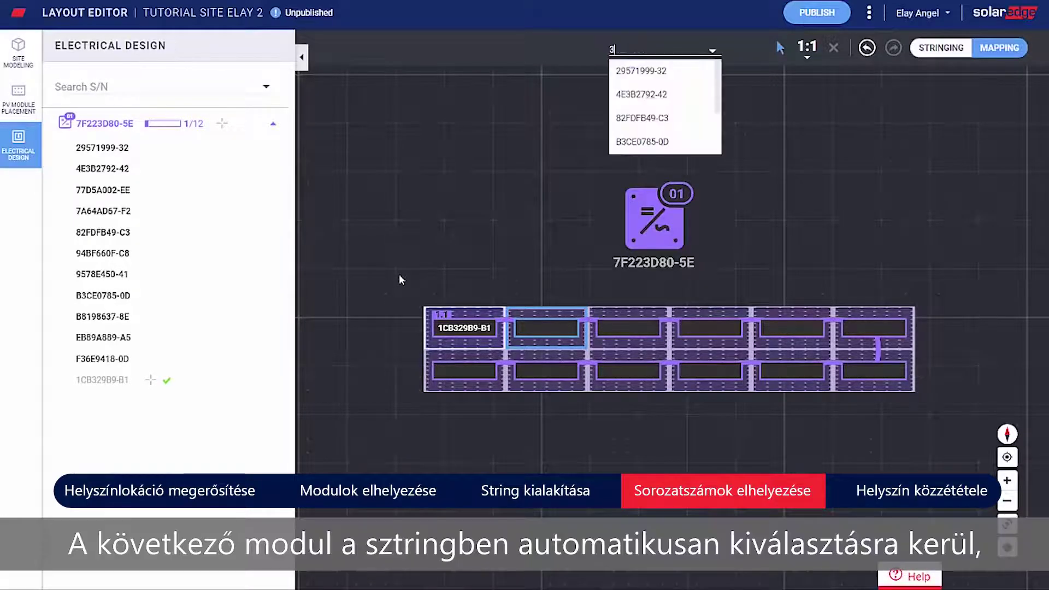
type("32")
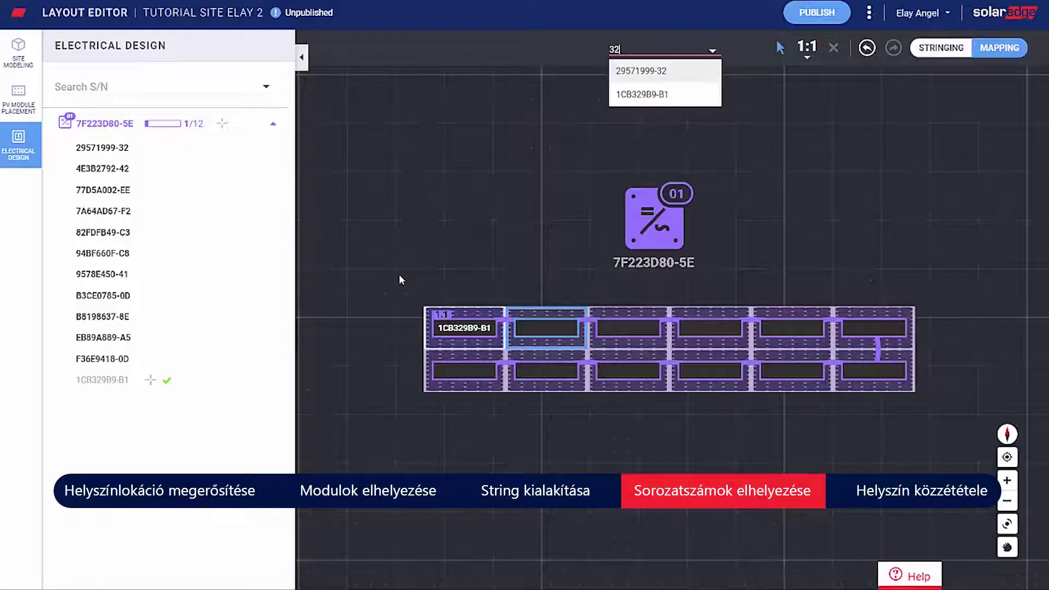
key("Return")
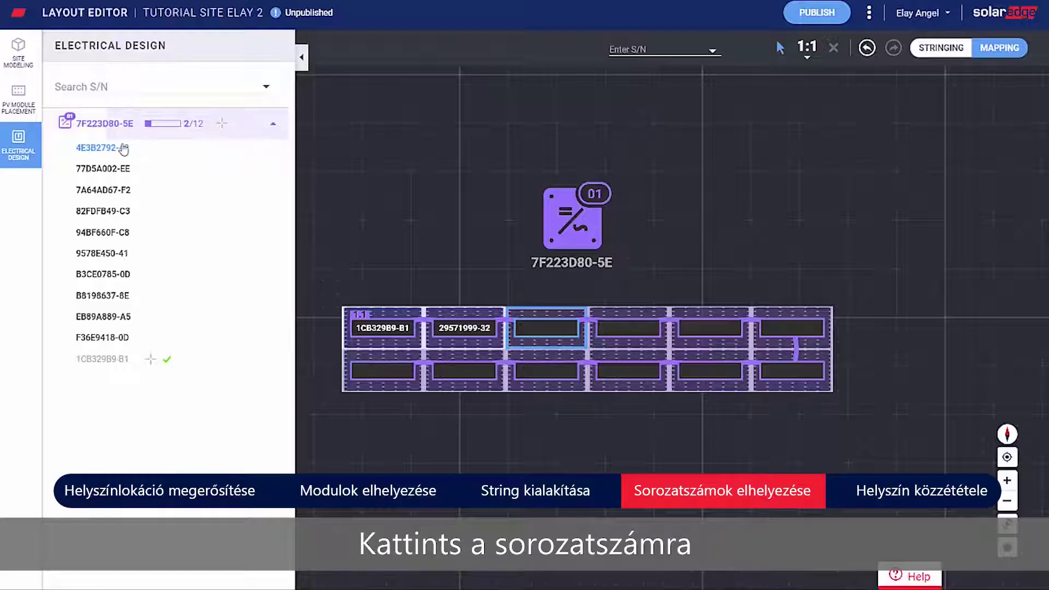
Assign serials 4E3B2792-42, 77D5A002-EE, 7A64AD67-F2 and 82FDFB49-C3 to modules 3–6
left_click(123, 149)
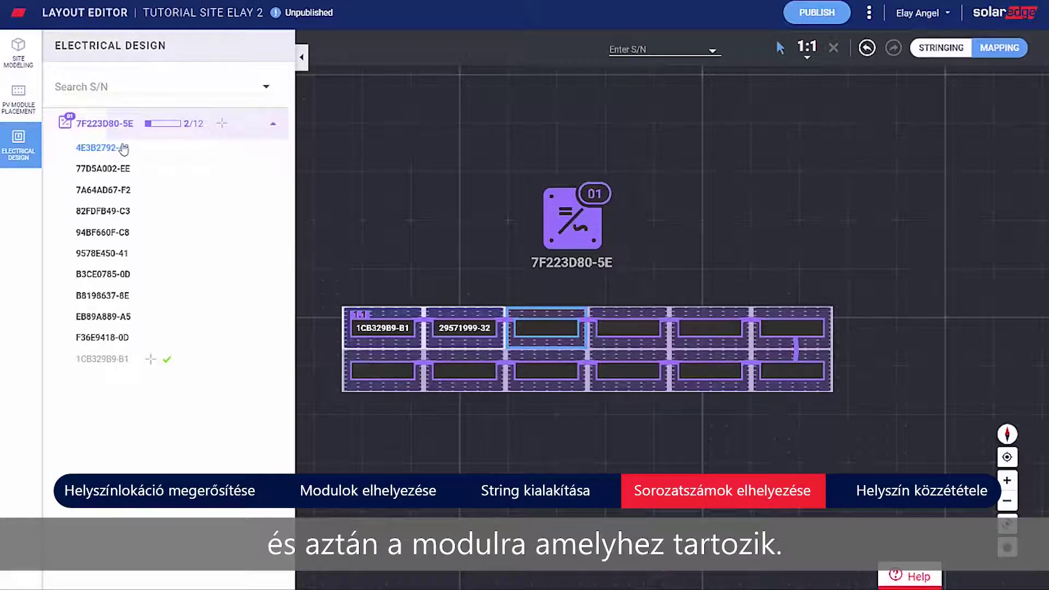
left_click(551, 338)
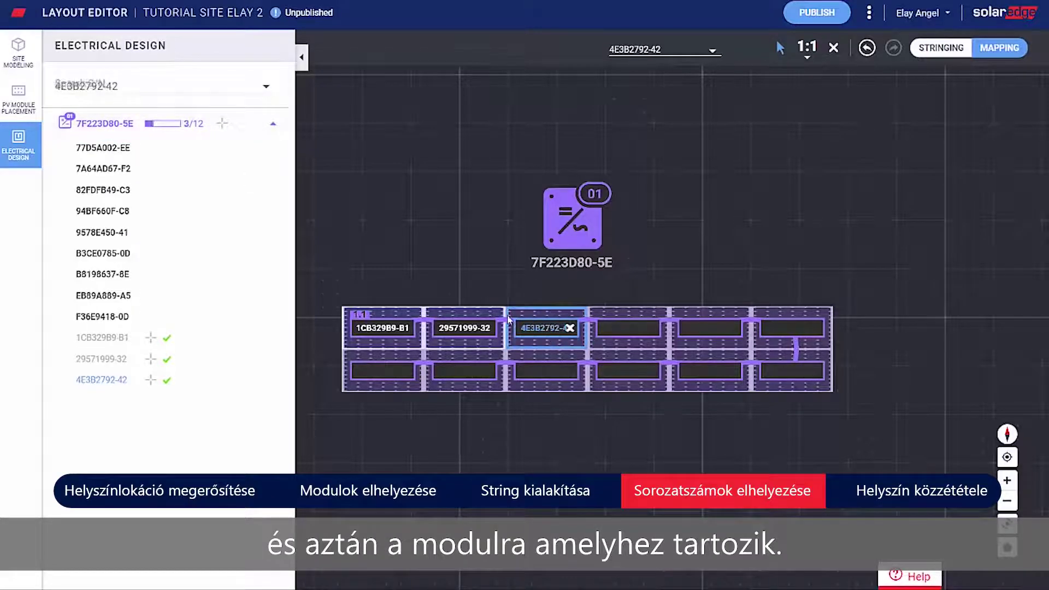
left_click(481, 264)
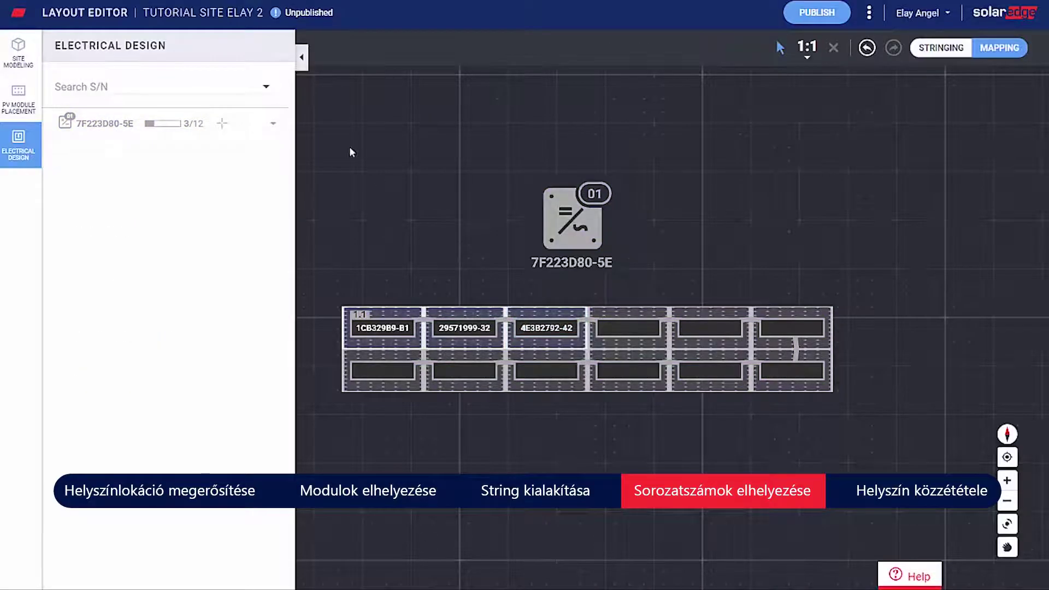
left_click(275, 125)
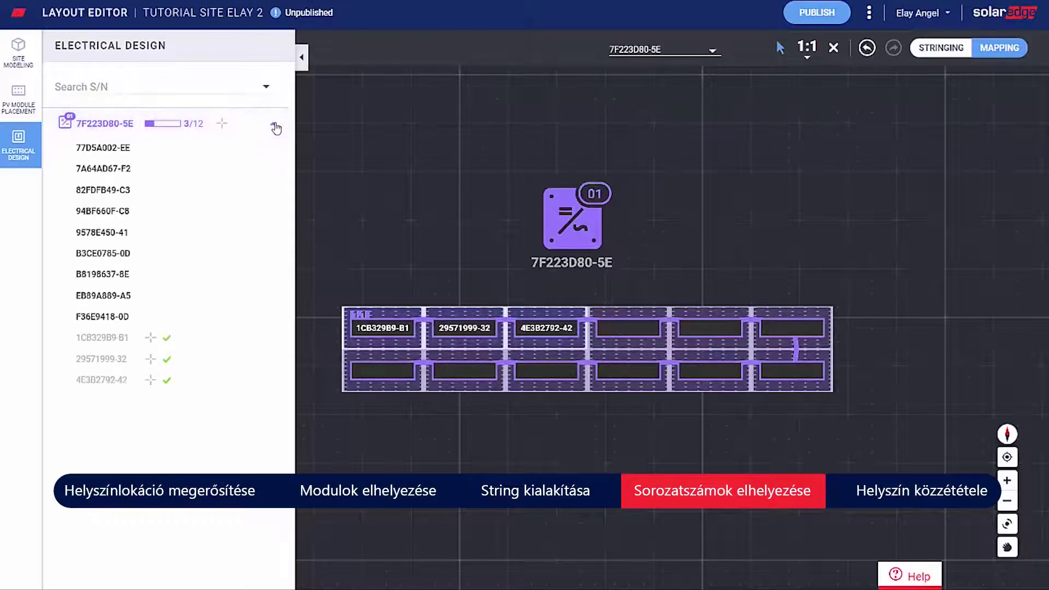
left_click(129, 147)
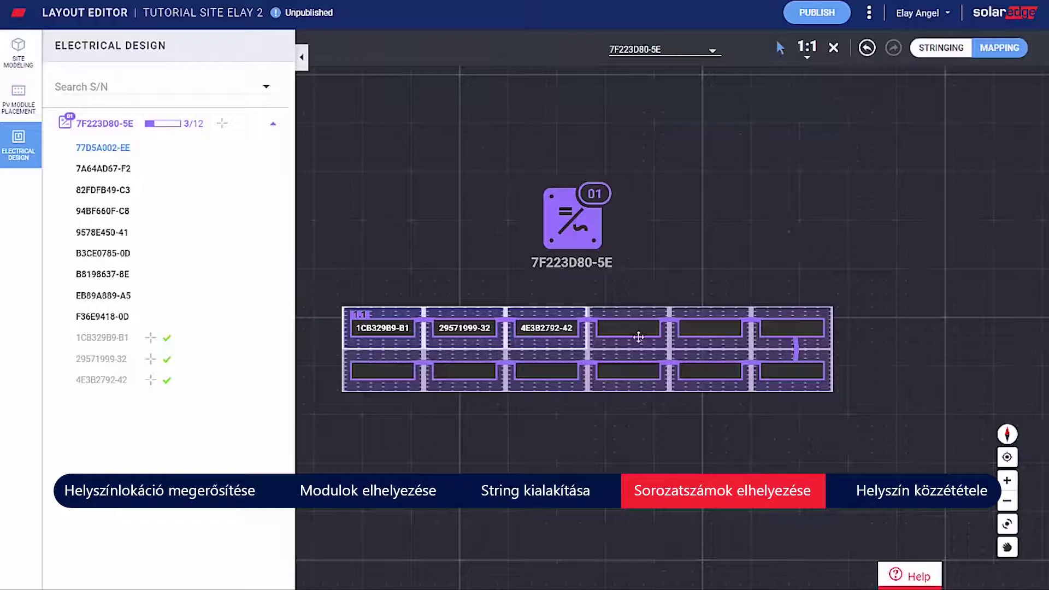
left_click(637, 333)
left_click(713, 328)
left_click(792, 327)
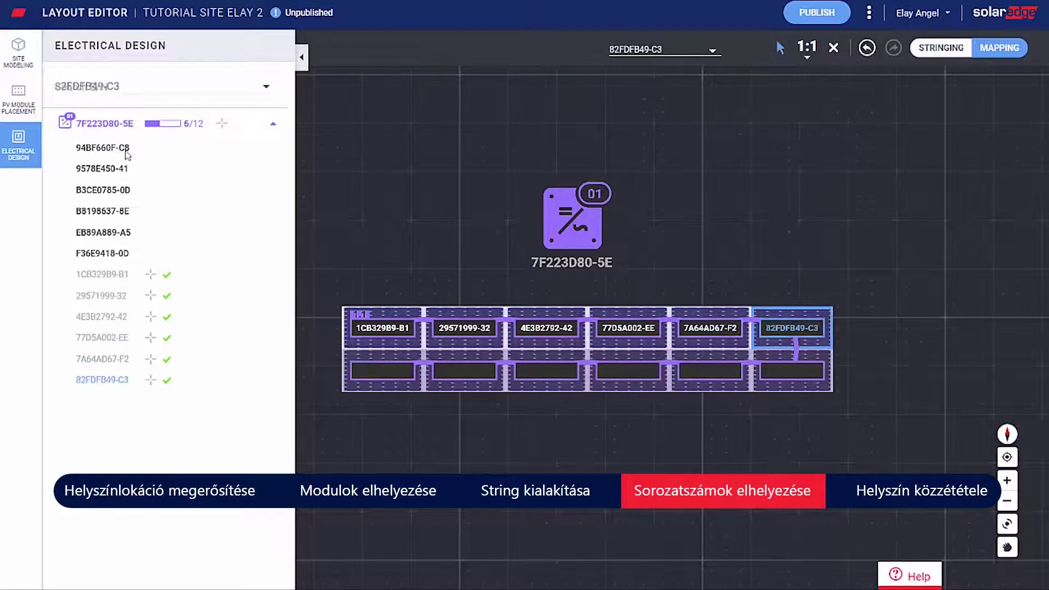
Map serials 94BF660F-C8 through F36E9418-0D onto the lower row, reaching 12/12, then publish
left_click(103, 147)
left_click(793, 371)
left_click(710, 371)
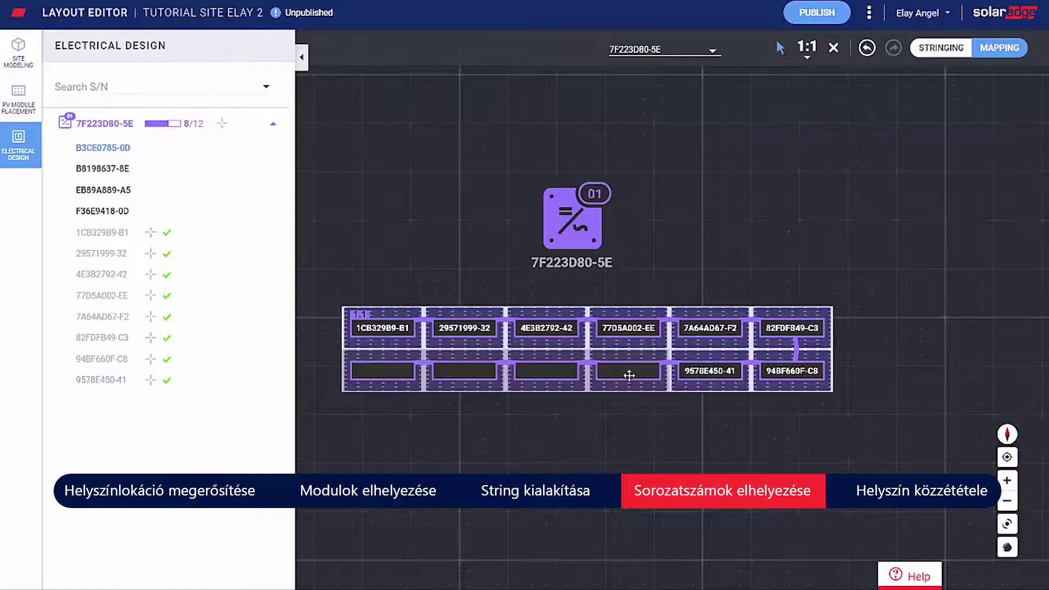
left_click(628, 371)
left_click(529, 380)
left_click(464, 371)
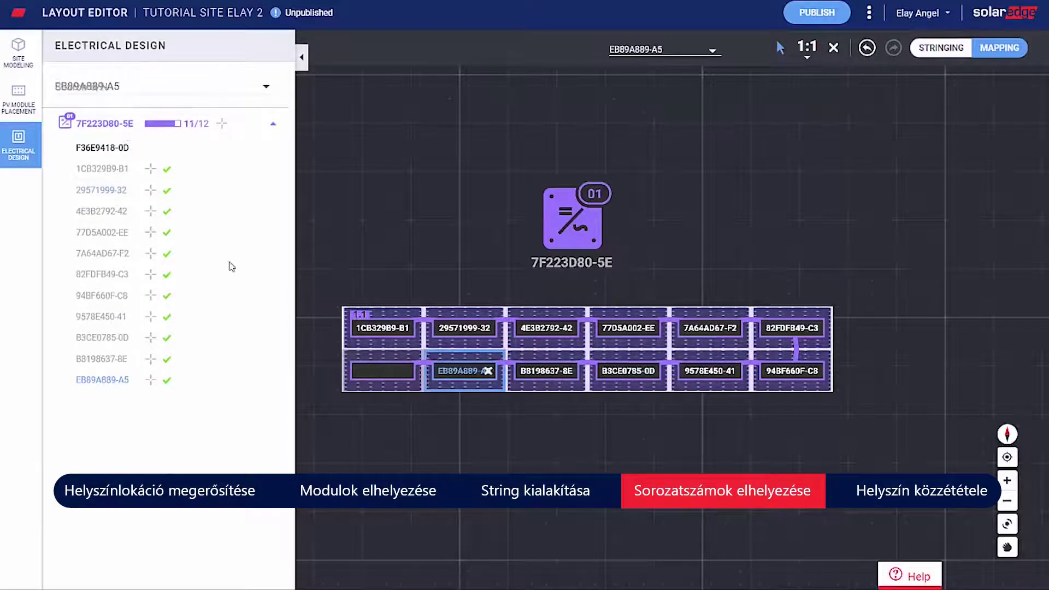
left_click(383, 371)
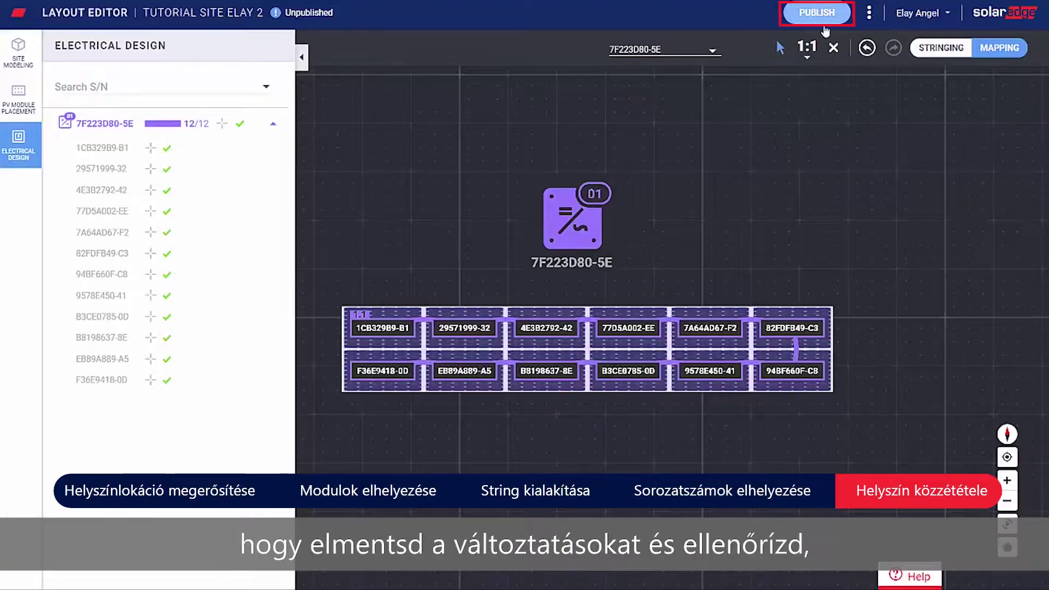
left_click(837, 14)
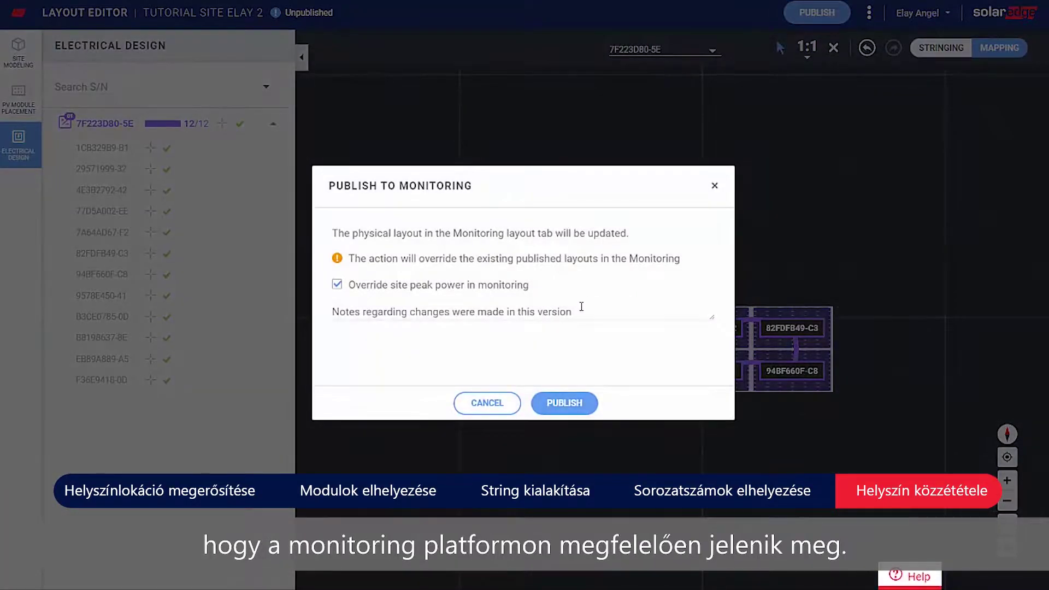